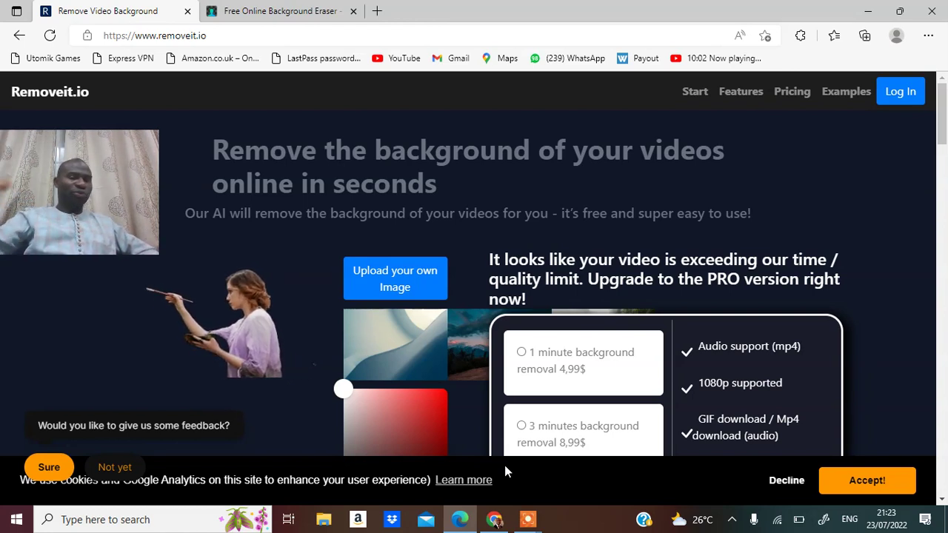
- Load remove.bg in a new third browser tab
{"action": "left_click", "coordinate": [377, 11]}
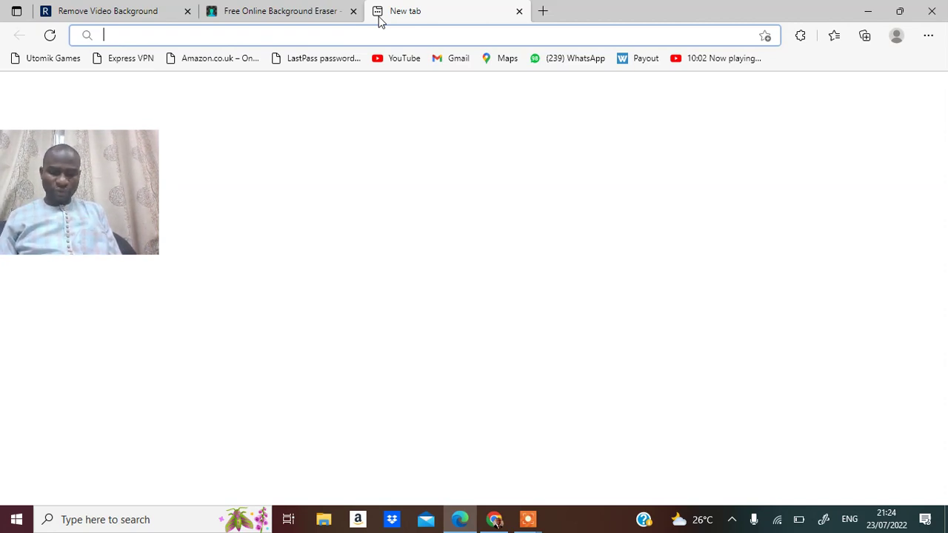
{"action": "type", "text": "remove."}
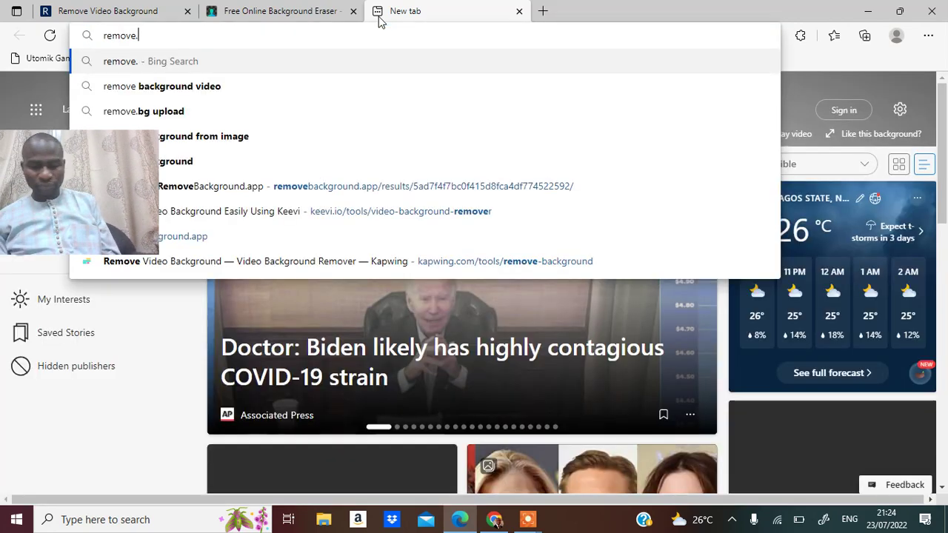
{"action": "type", "text": "b"}
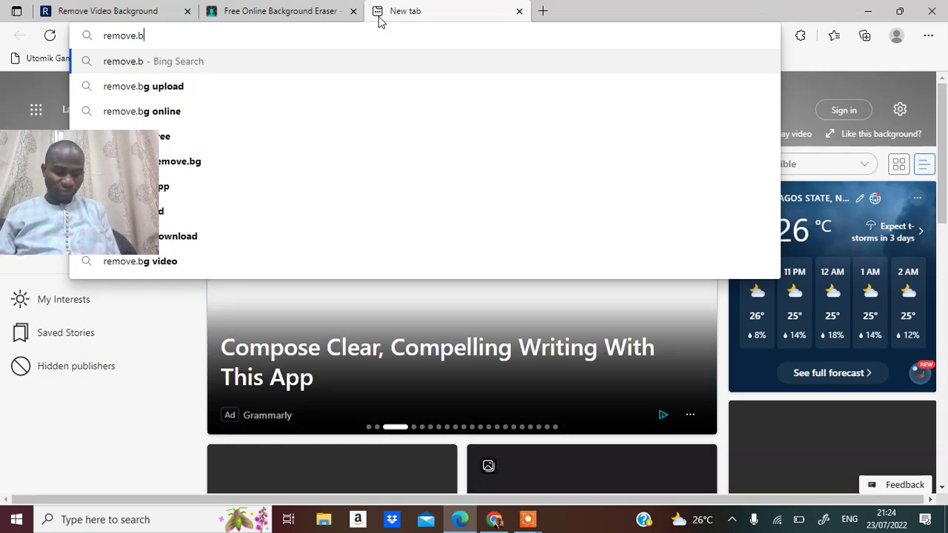
{"action": "type", "text": "g"}
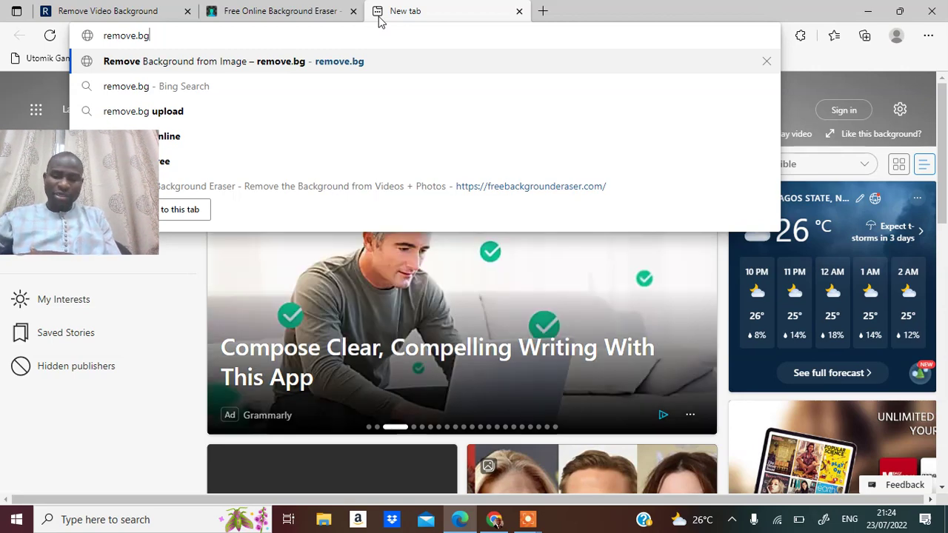
{"action": "key", "text": "Return"}
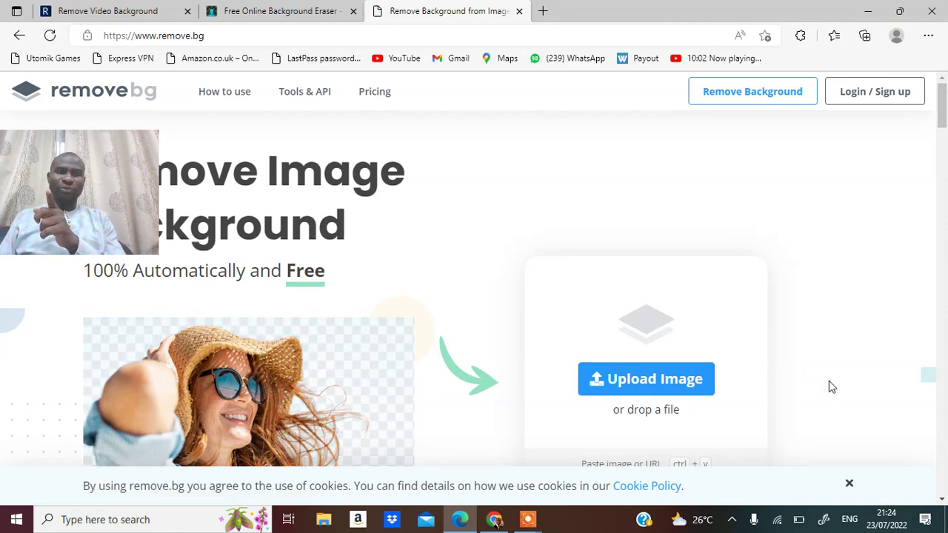
- Select the fruit photo 'download (11)' from Downloads as the remove.bg upload
{"action": "left_click", "coordinate": [662, 379]}
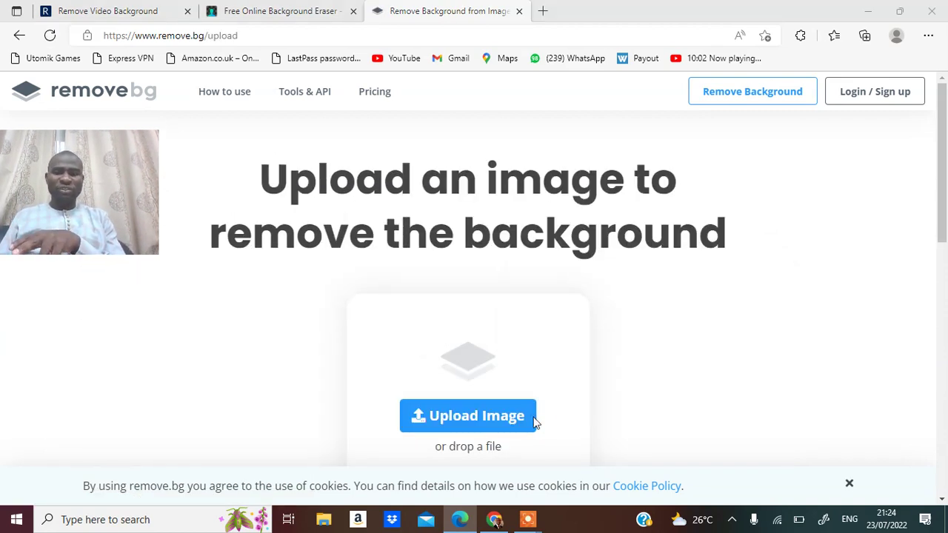
{"action": "left_click", "coordinate": [494, 418]}
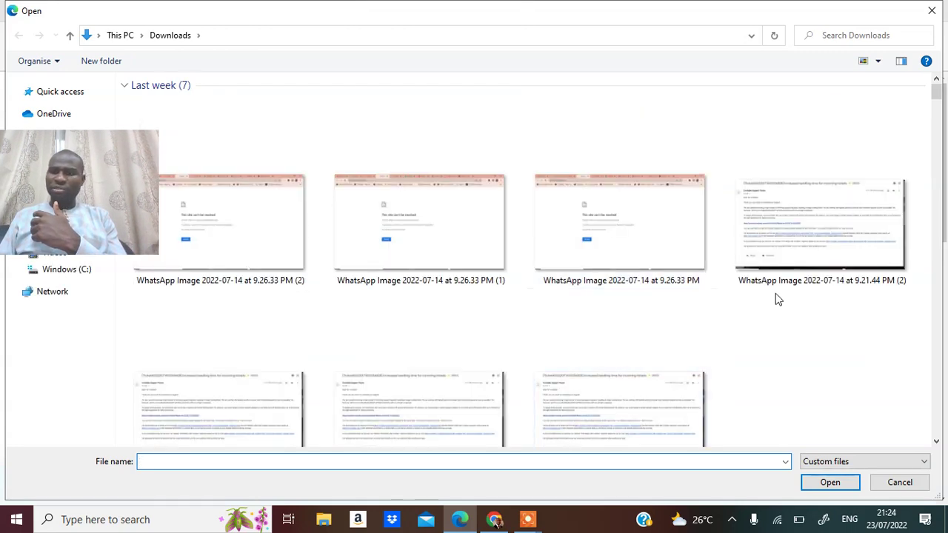
{"action": "scroll", "coordinate": [937, 412], "scroll_direction": "down", "scroll_amount": 3}
{"action": "left_click", "coordinate": [936, 412]}
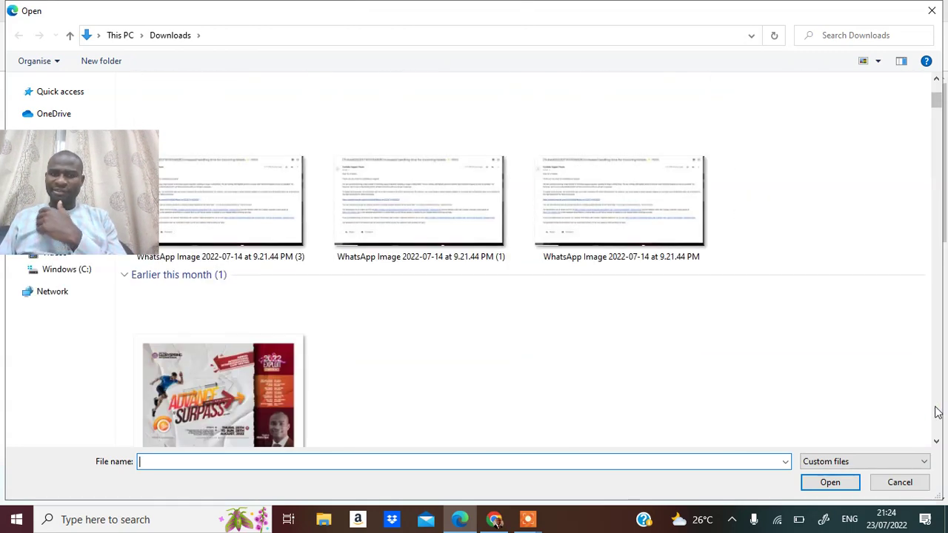
{"action": "left_click", "coordinate": [936, 412]}
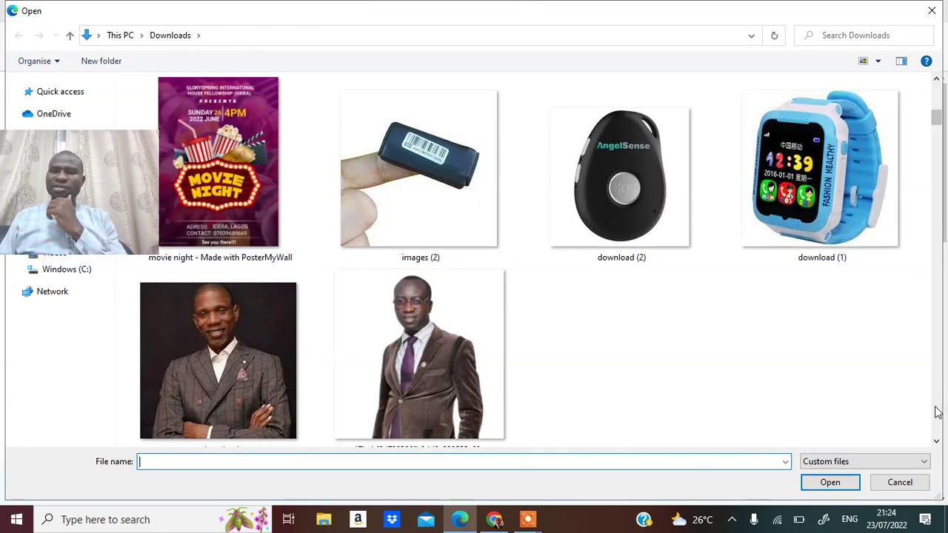
{"action": "left_click", "coordinate": [936, 412]}
{"action": "left_click", "coordinate": [937, 412]}
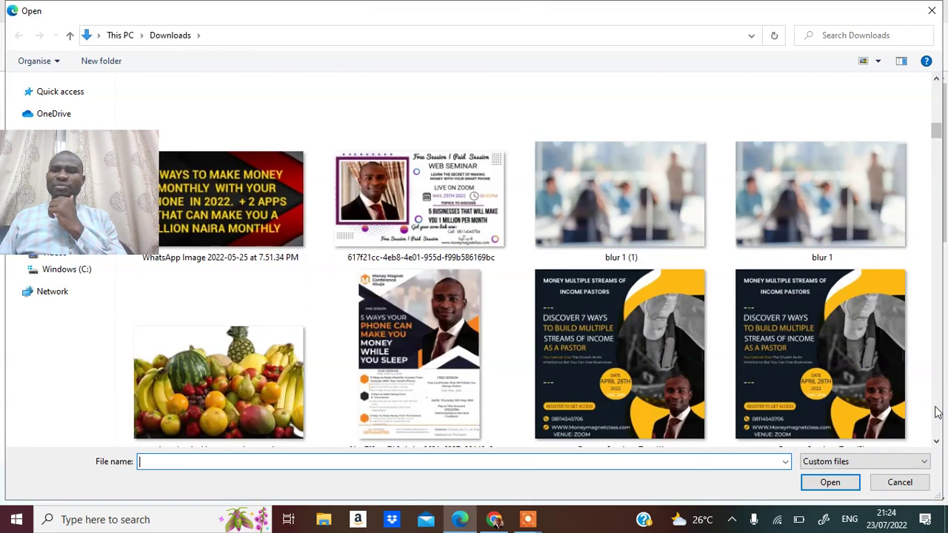
{"action": "left_click", "coordinate": [936, 412]}
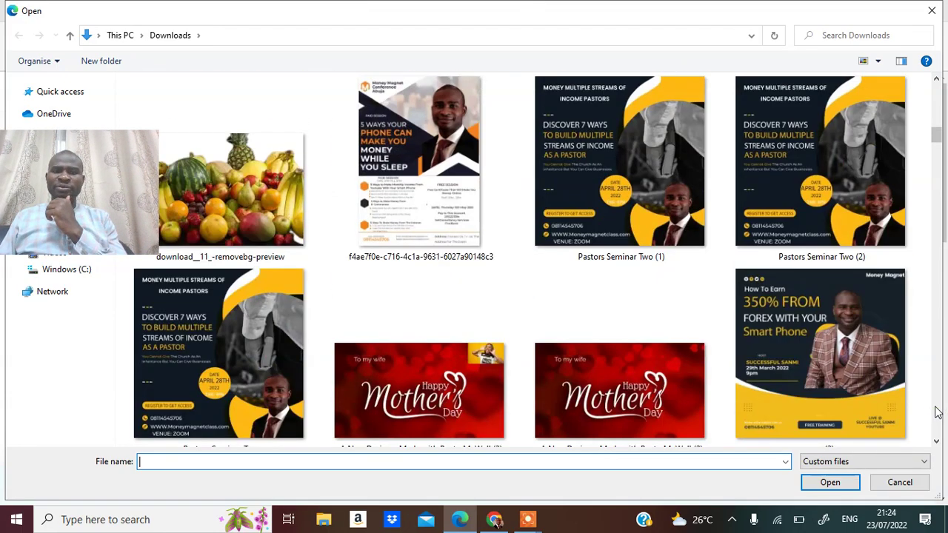
{"action": "left_click", "coordinate": [936, 412]}
{"action": "left_click", "coordinate": [936, 412]}
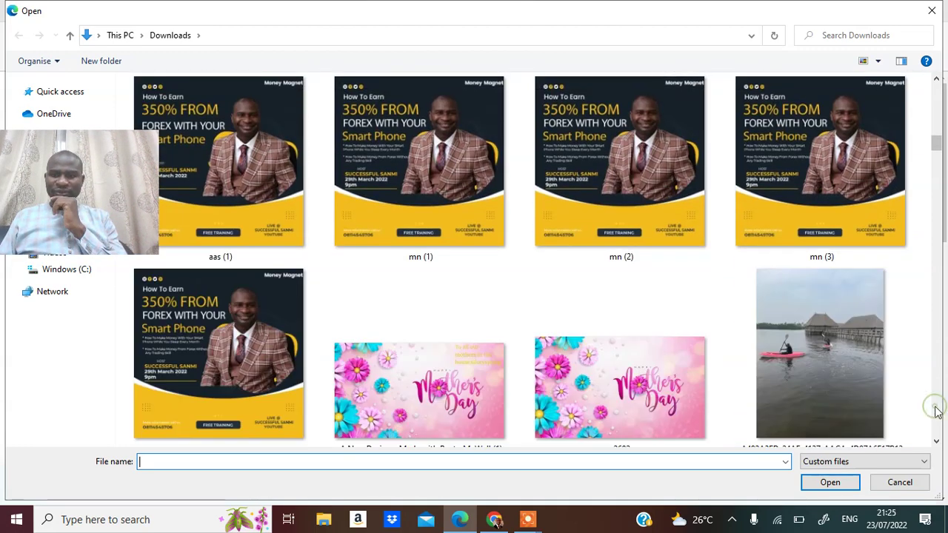
{"action": "left_click", "coordinate": [937, 412]}
{"action": "left_click", "coordinate": [936, 413]}
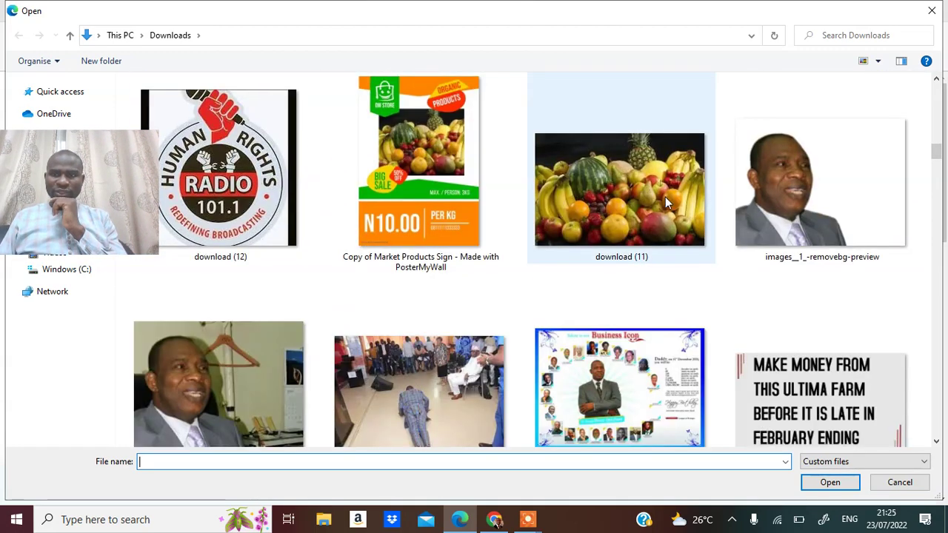
{"action": "left_click", "coordinate": [663, 196]}
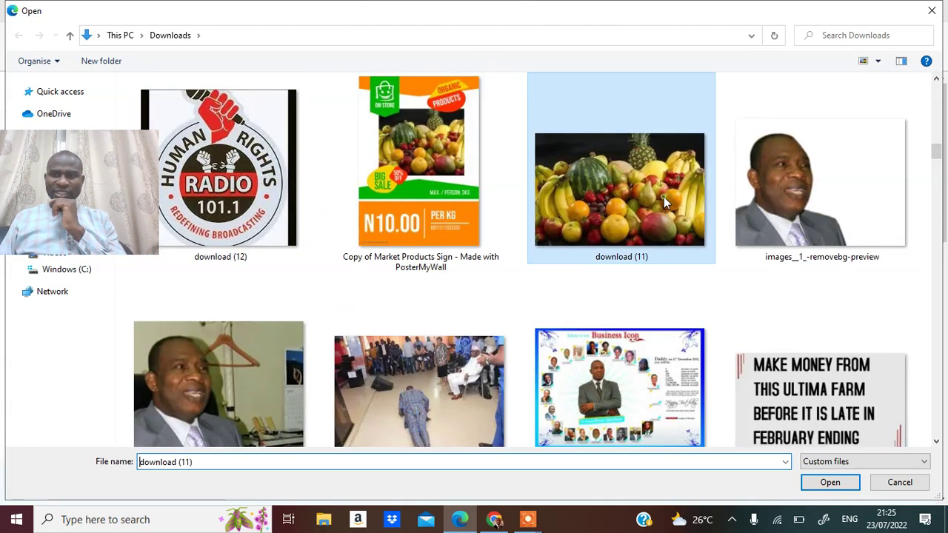
- Upload 'download (11)' and compare the Original view with the Removed Background result
{"action": "left_click", "coordinate": [822, 482]}
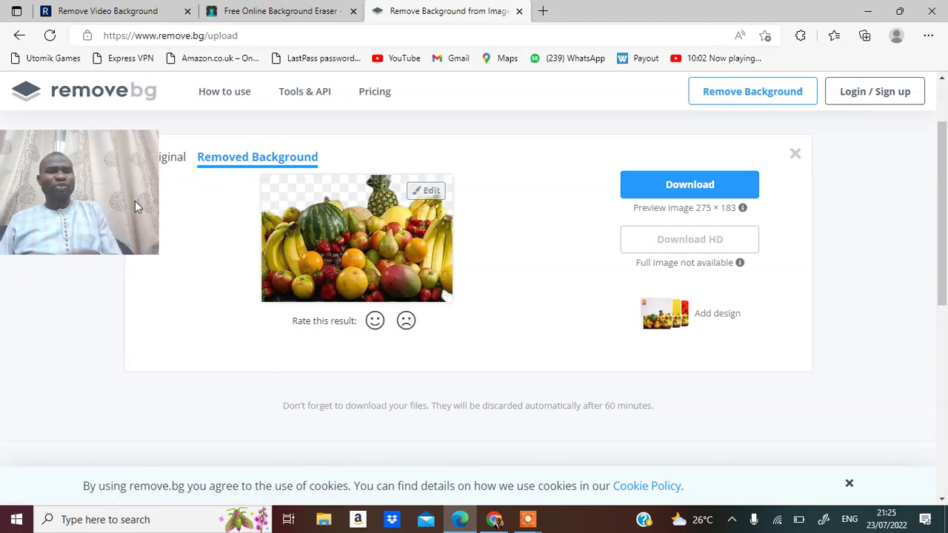
{"action": "left_click_drag", "start_coordinate": [132, 201], "coordinate": [935, 64]}
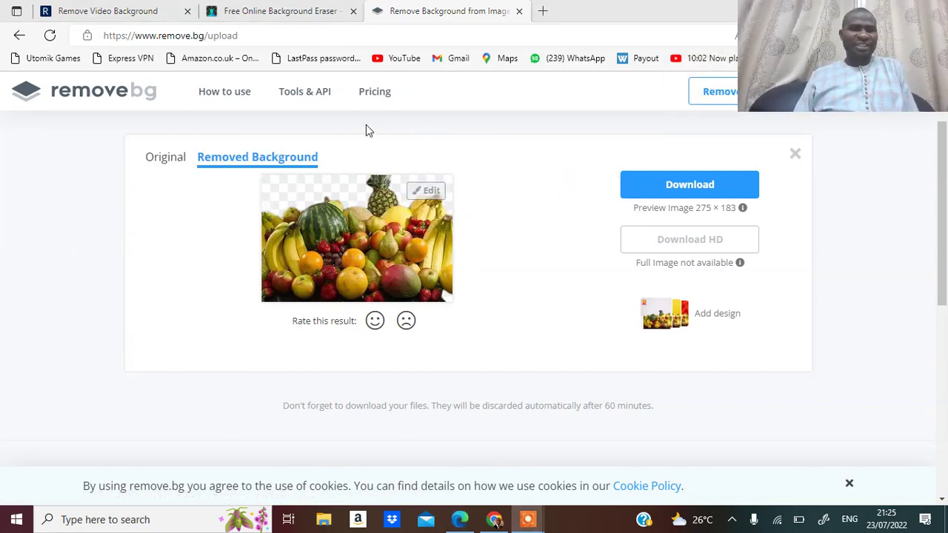
{"action": "left_click", "coordinate": [175, 164]}
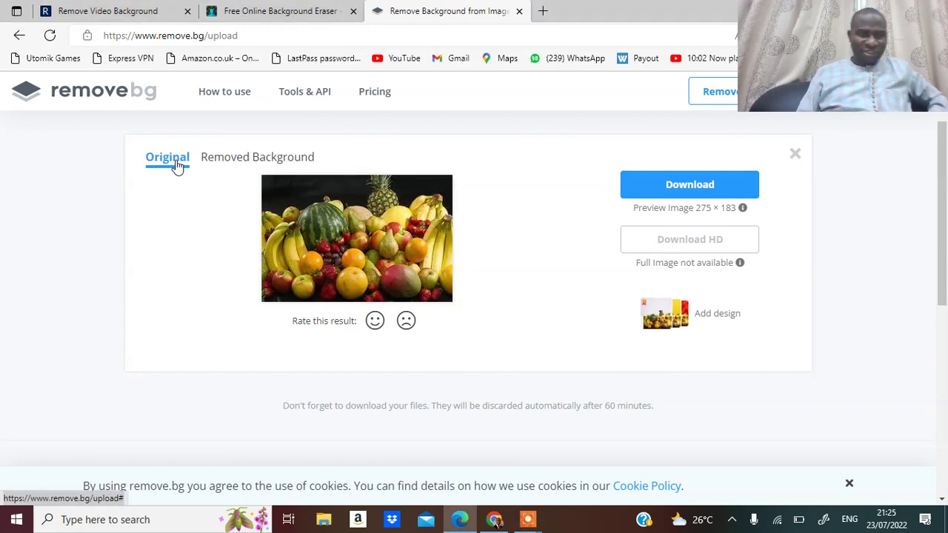
{"action": "left_click", "coordinate": [279, 165]}
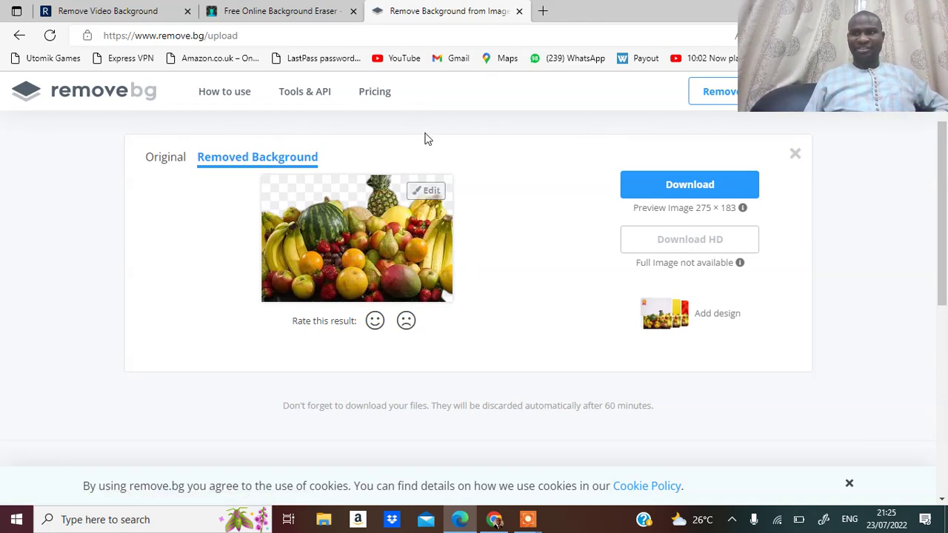
- Check that FreeBackgroundEraser's video processing still reads 'Initializing...', glancing at Removeit.io in between
{"action": "left_click", "coordinate": [300, 13]}
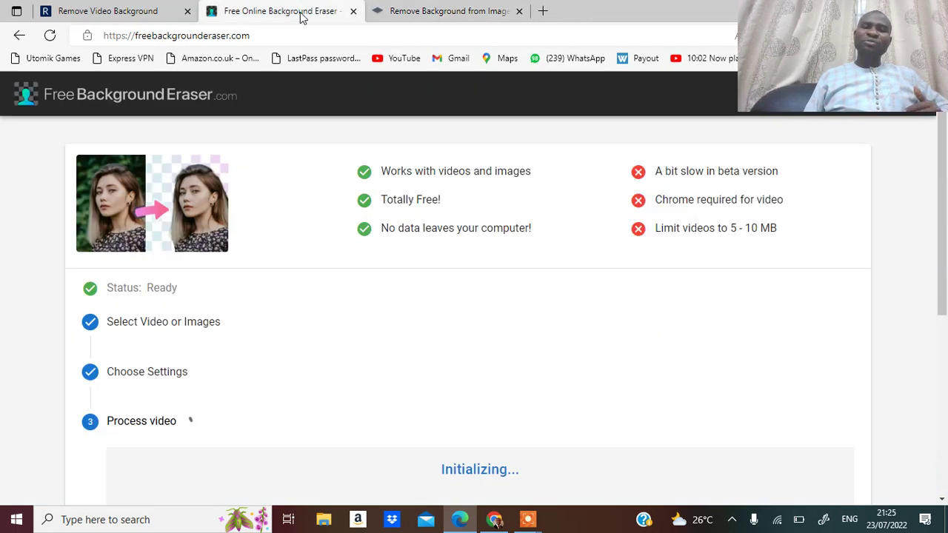
{"action": "left_click", "coordinate": [137, 16]}
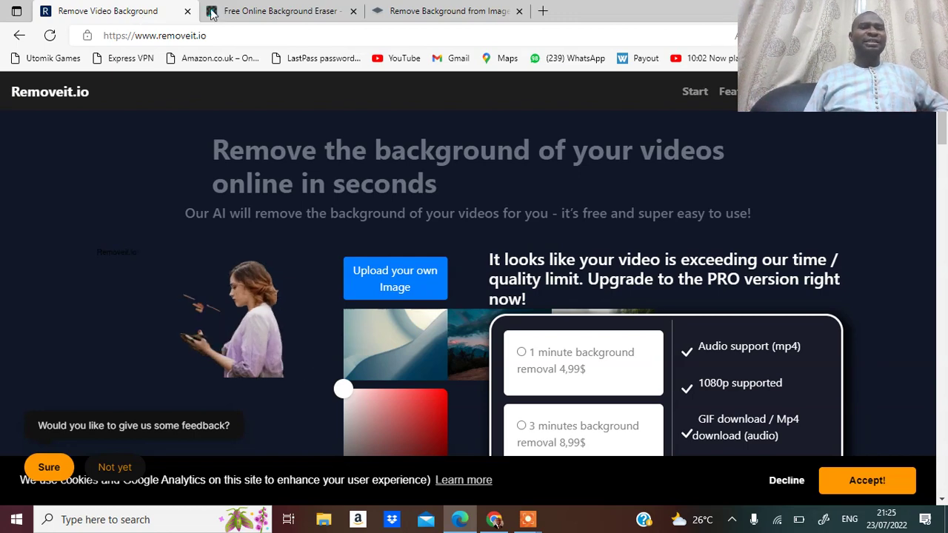
{"action": "left_click", "coordinate": [259, 21]}
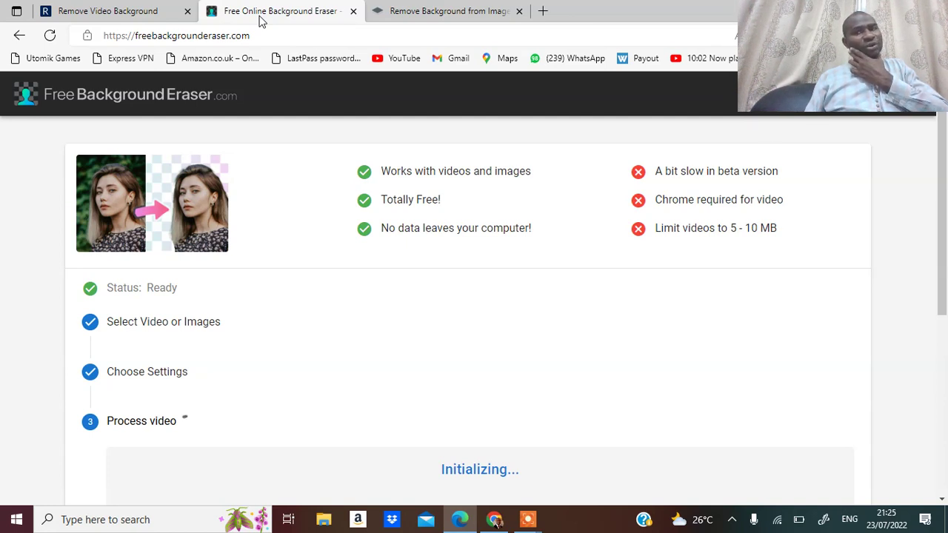
- Scroll Removeit.io to 'Video background remover features': mp4 upload, server-side removal, GIF download
{"action": "left_click", "coordinate": [137, 15]}
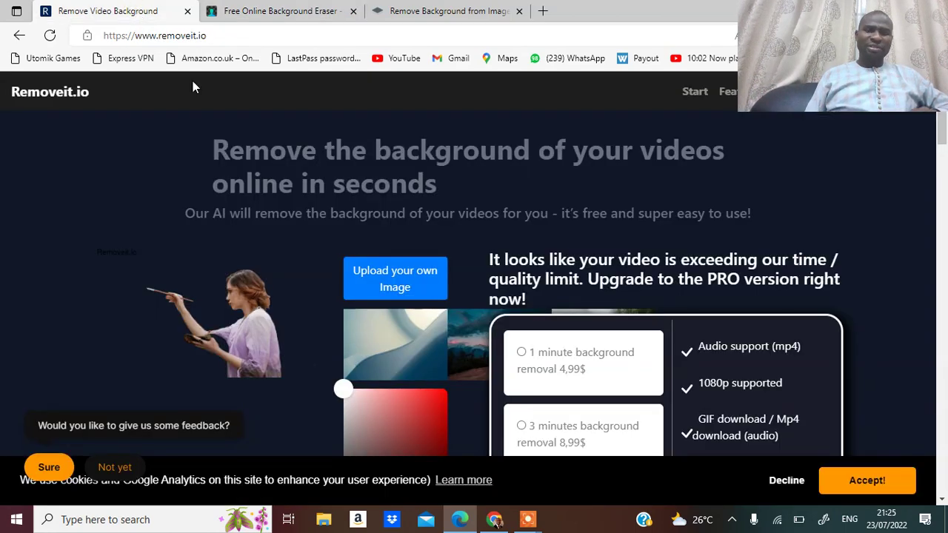
{"action": "left_click", "coordinate": [942, 499]}
{"action": "scroll", "coordinate": [941, 501], "scroll_direction": "down", "scroll_amount": 1}
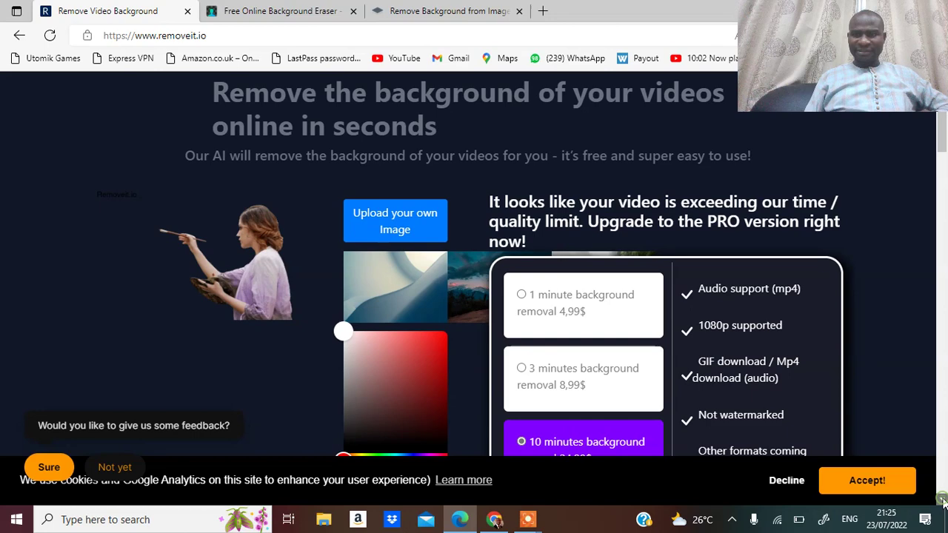
{"action": "scroll", "coordinate": [941, 502], "scroll_direction": "down", "scroll_amount": 4}
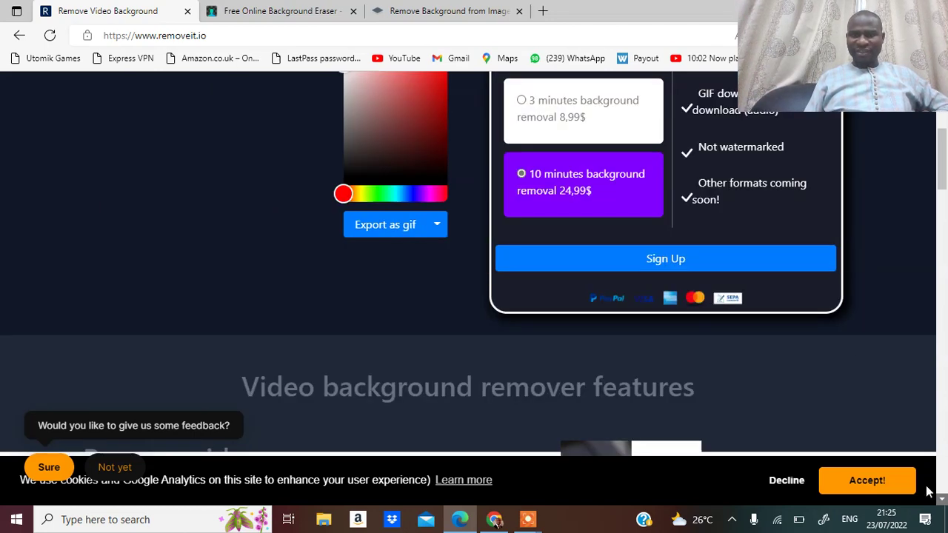
{"action": "scroll", "coordinate": [889, 169], "scroll_direction": "down", "scroll_amount": 1}
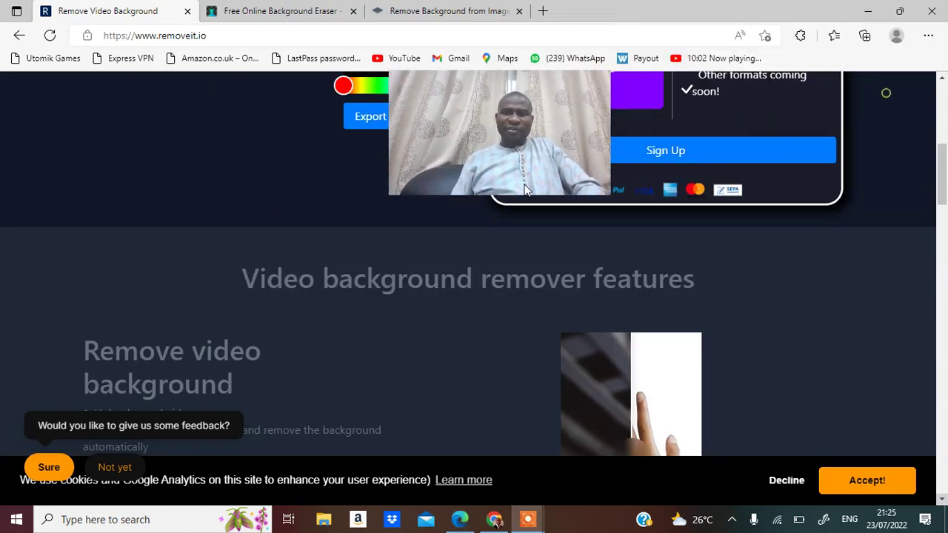
{"action": "scroll", "coordinate": [519, 222], "scroll_direction": "down", "scroll_amount": 1}
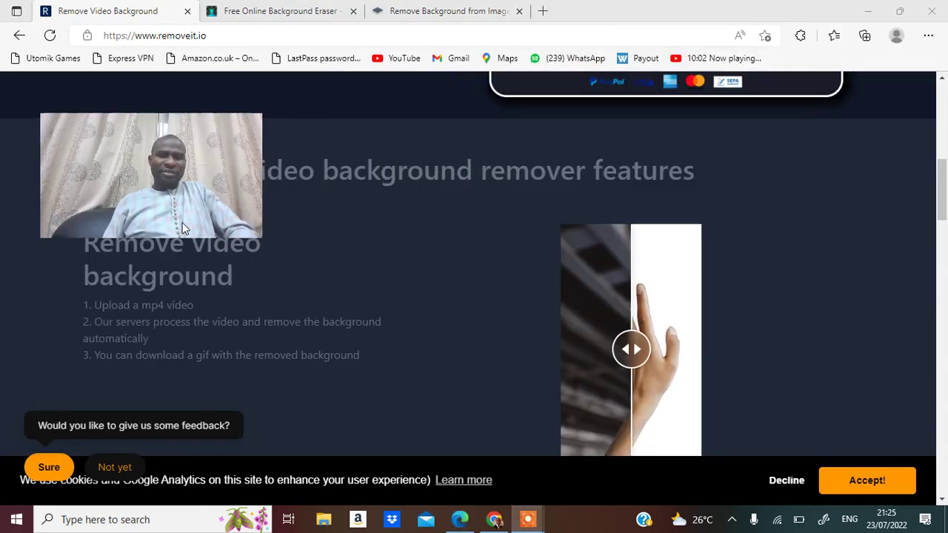
{"action": "double_click", "coordinate": [208, 35]}
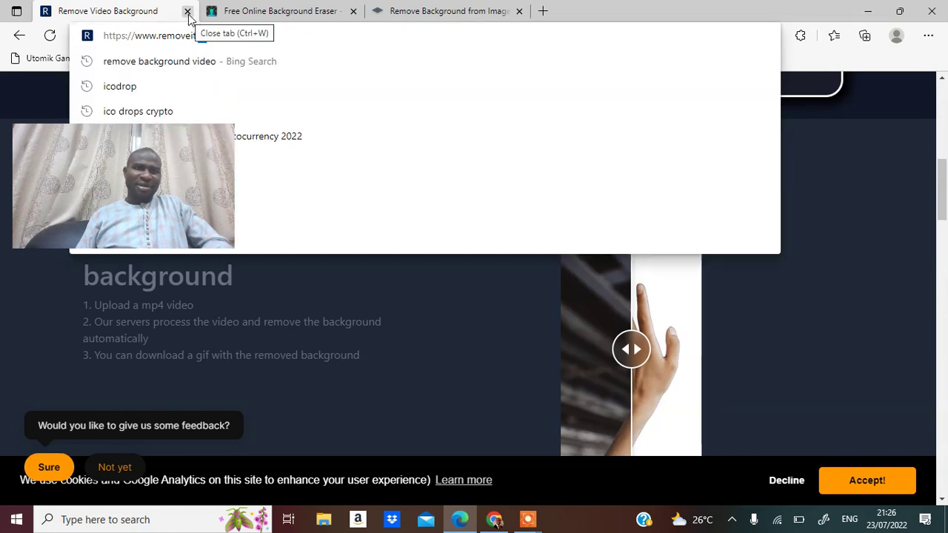
- Close the Removeit.io tab and reload removeit.io in a fresh tab
{"action": "left_click", "coordinate": [188, 13]}
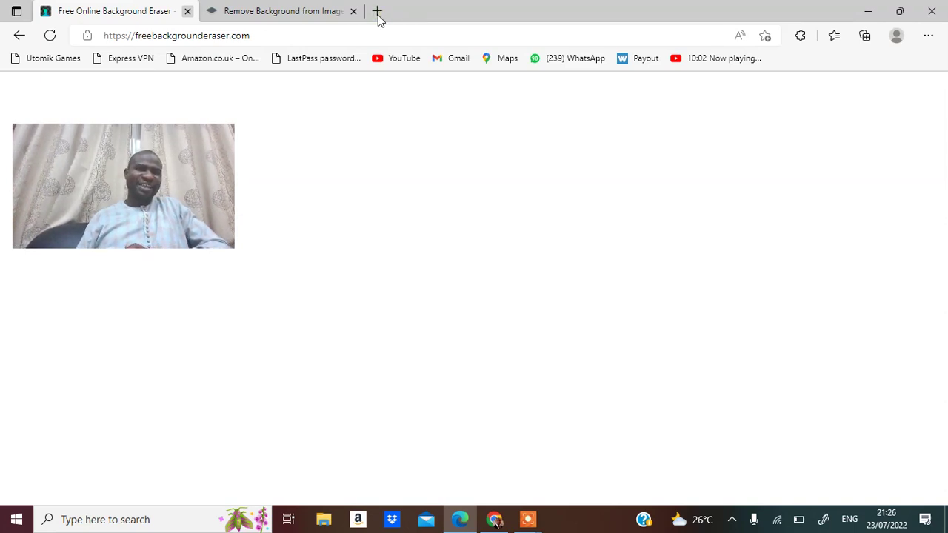
{"action": "double_click", "coordinate": [377, 14]}
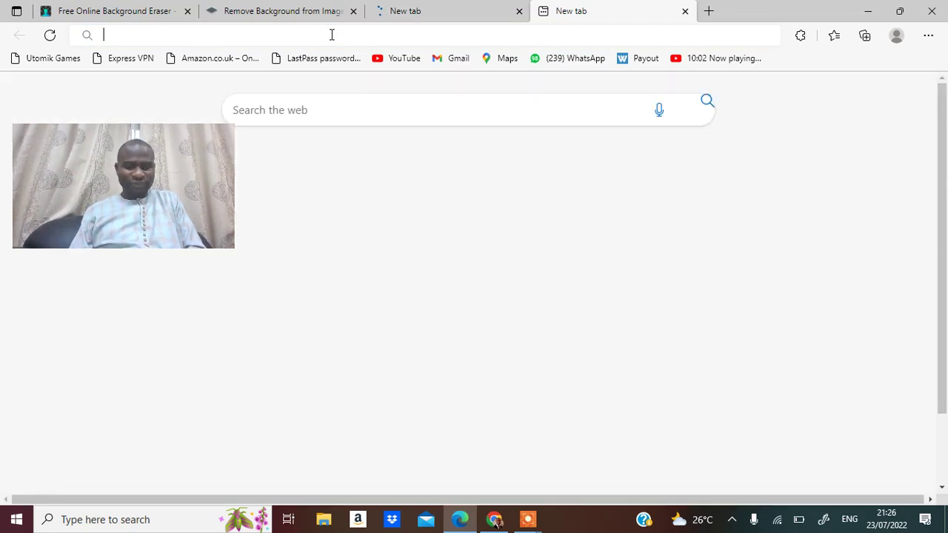
{"action": "type", "text": "re"}
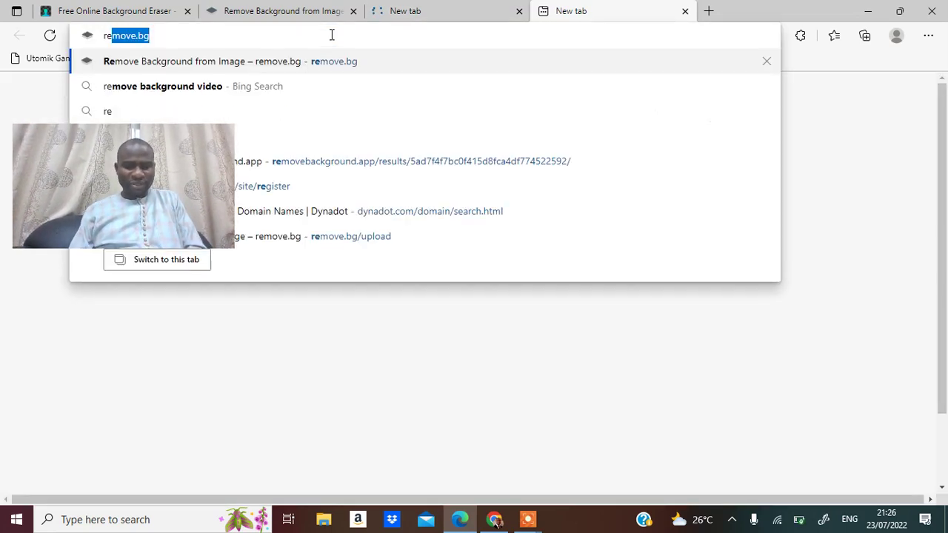
{"action": "type", "text": "move"}
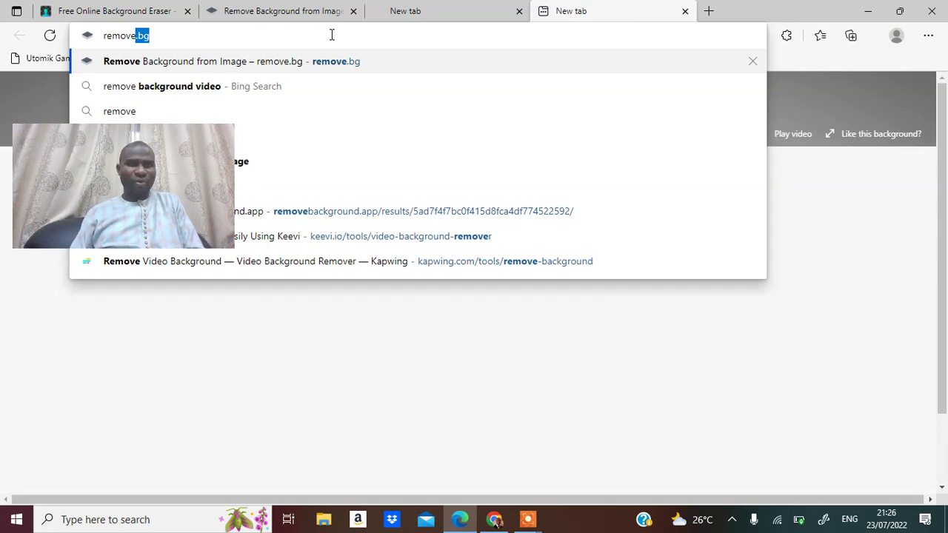
{"action": "type", "text": "it.io"}
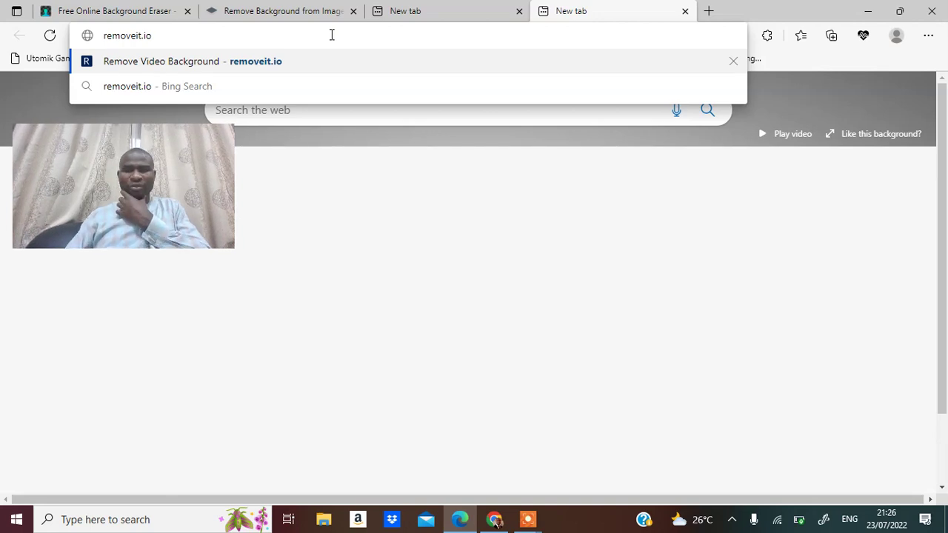
{"action": "key", "text": "Return"}
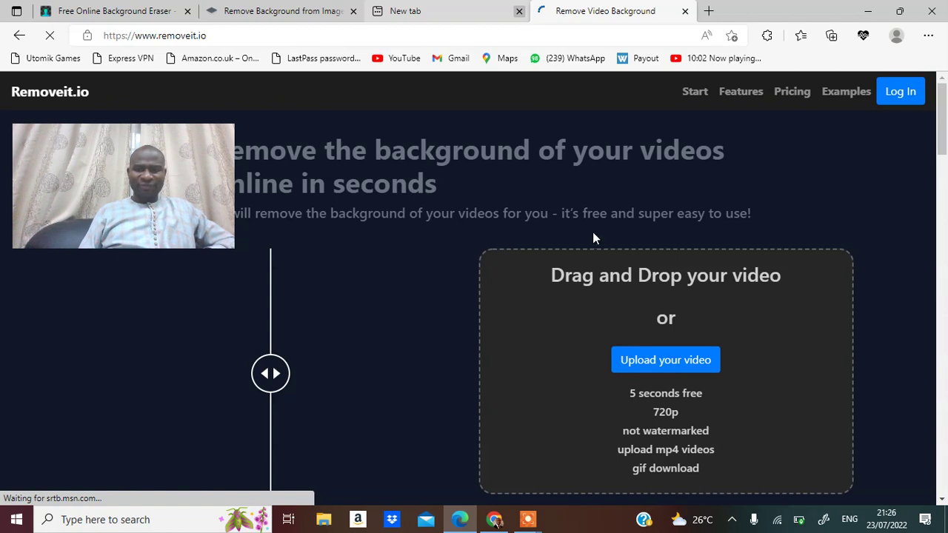
- Close the spare New tab and upload 'VIDDYOZE-Art Expo Speech Rectangular' from Downloads
{"action": "left_click", "coordinate": [518, 11]}
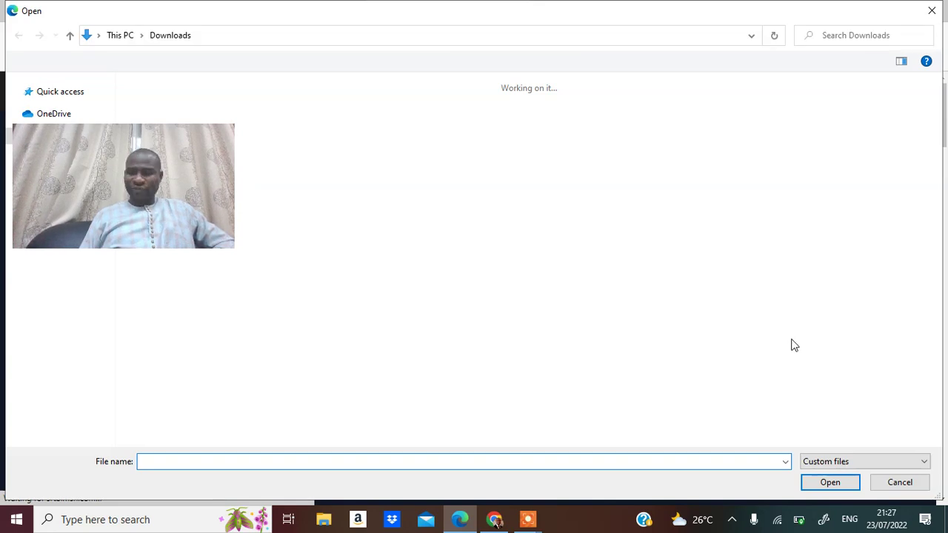
{"action": "left_click", "coordinate": [868, 461]}
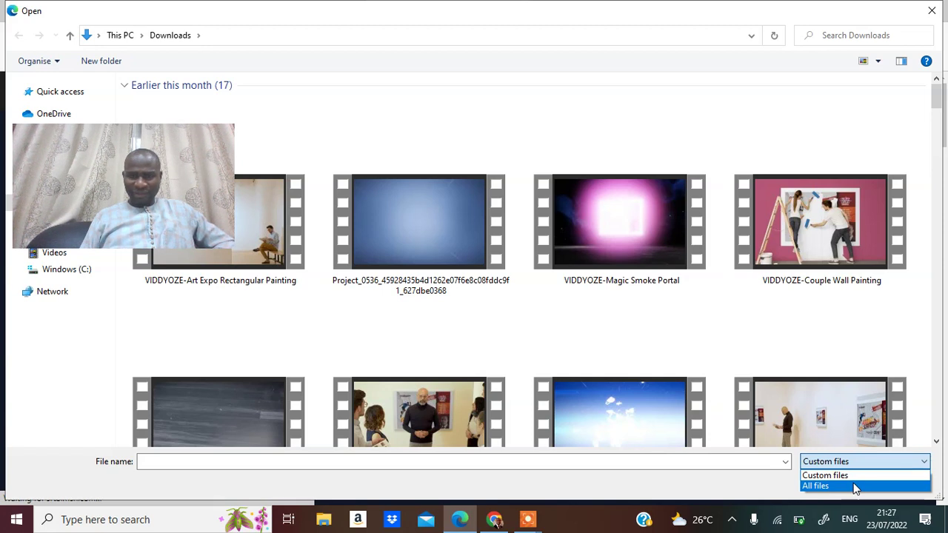
{"action": "left_click", "coordinate": [443, 414]}
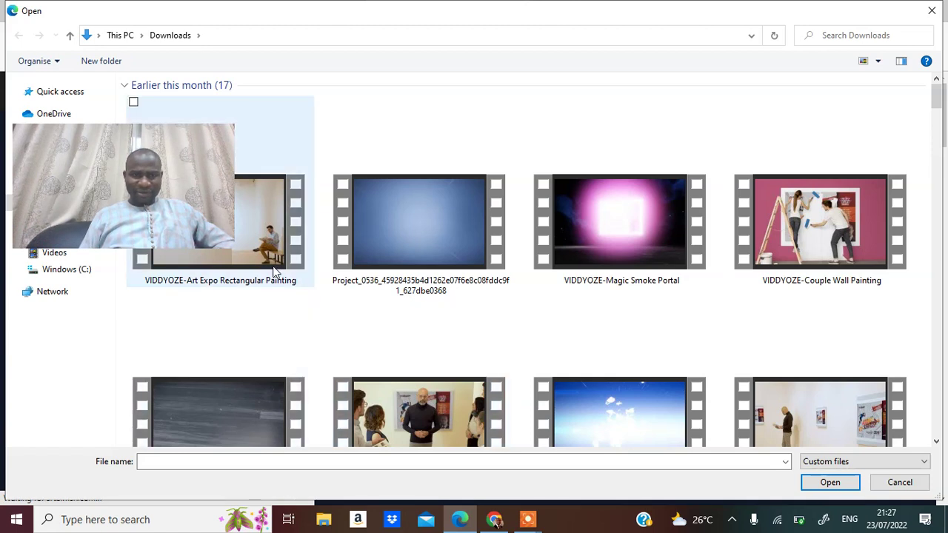
{"action": "left_click", "coordinate": [405, 427]}
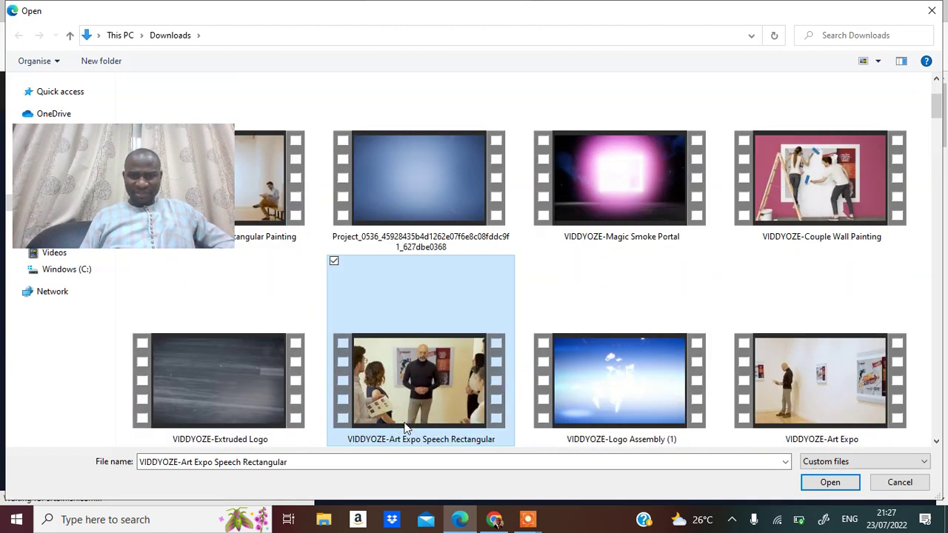
{"action": "left_click", "coordinate": [812, 485]}
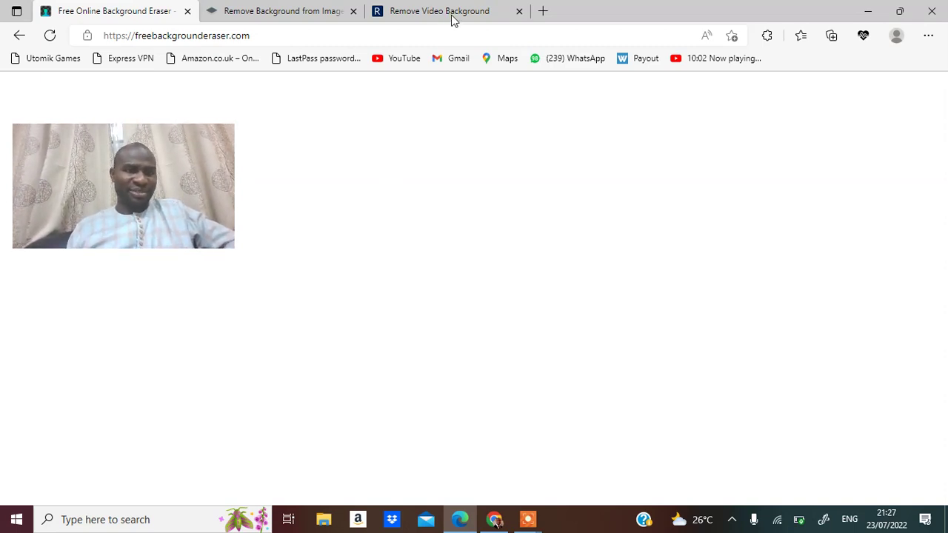
- Wait out Removeit.io processing until it reports the video exceeds the free limit and offers PRO
{"action": "left_click", "coordinate": [453, 19]}
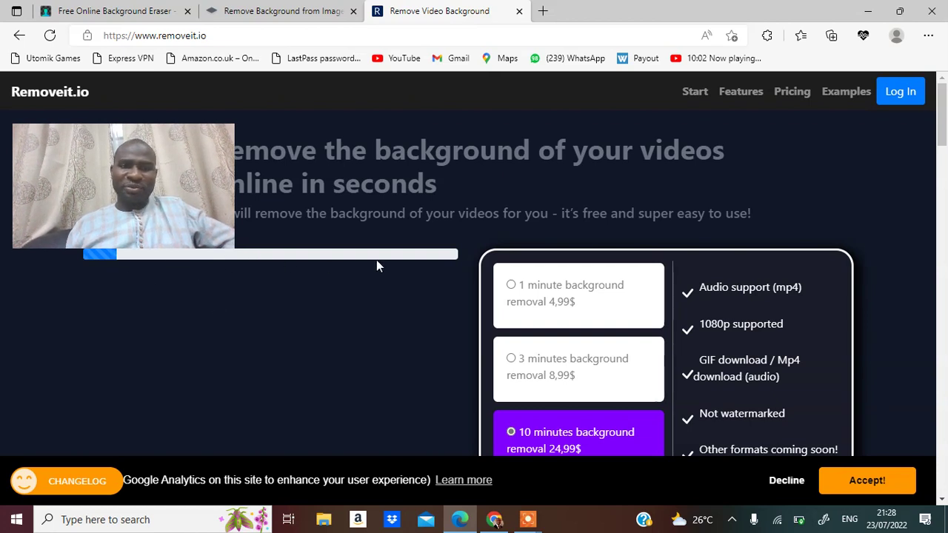
{"action": "left_click", "coordinate": [157, 17]}
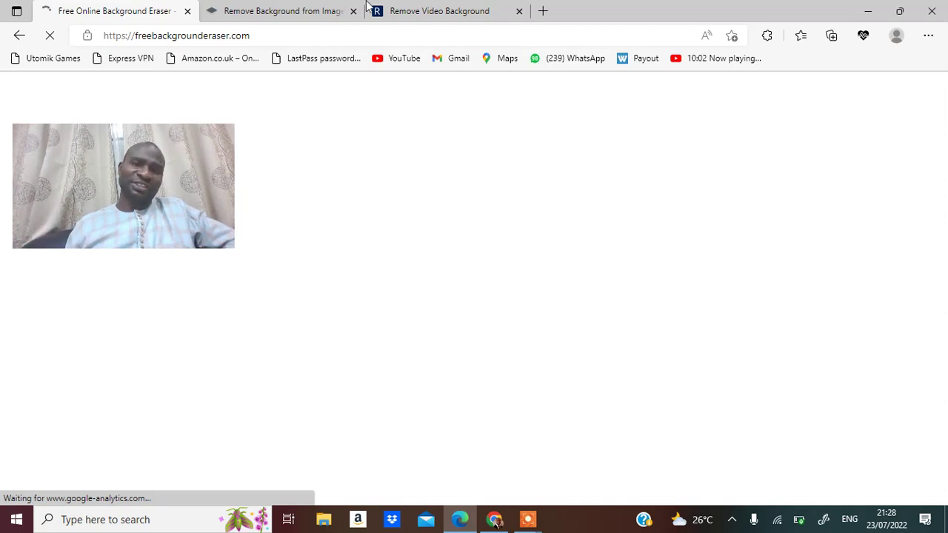
{"action": "left_click", "coordinate": [413, 12]}
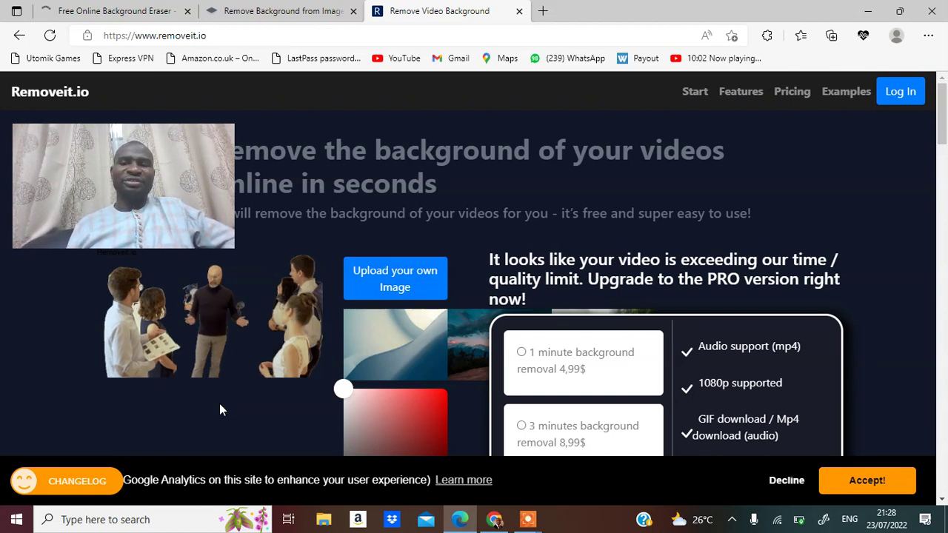
- Open Removeit.io's Pricing link in a new tab
{"action": "left_click", "coordinate": [786, 95]}
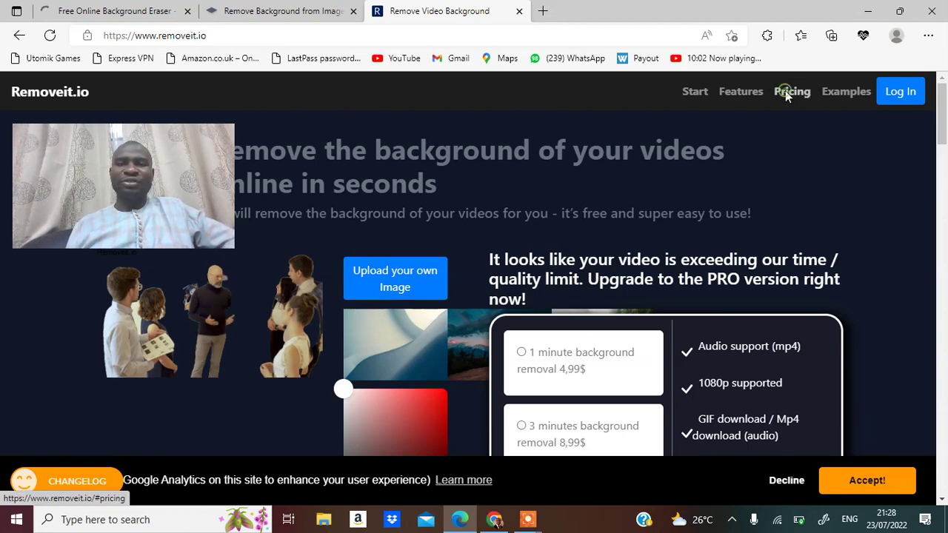
{"action": "right_click", "coordinate": [786, 92]}
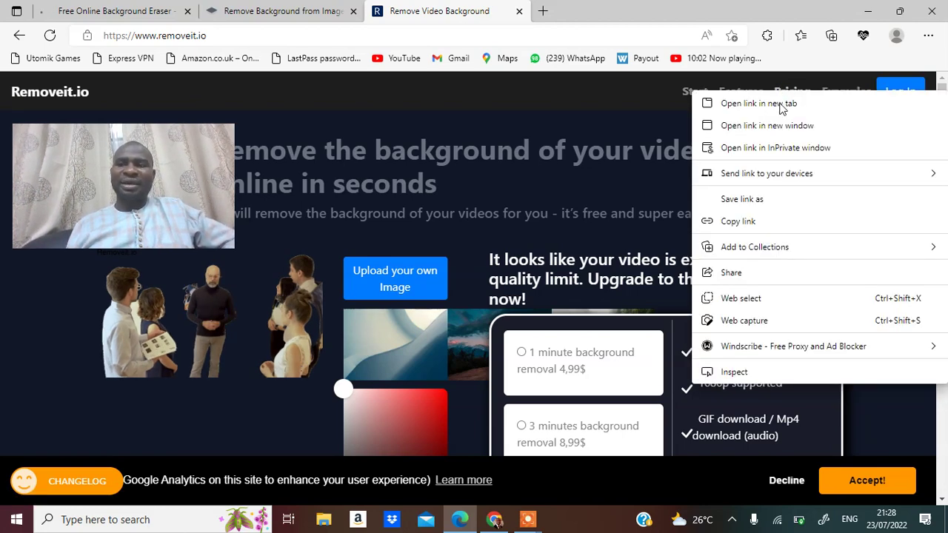
{"action": "left_click", "coordinate": [779, 103]}
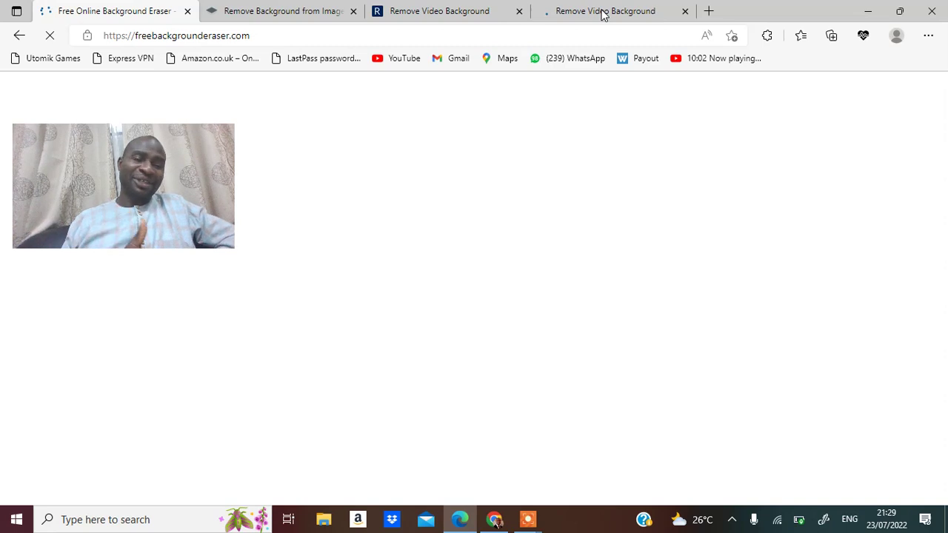
- Review the 1, 3 and 10 minute plans, then return to the main Remove Video Background tab
{"action": "left_click", "coordinate": [601, 14]}
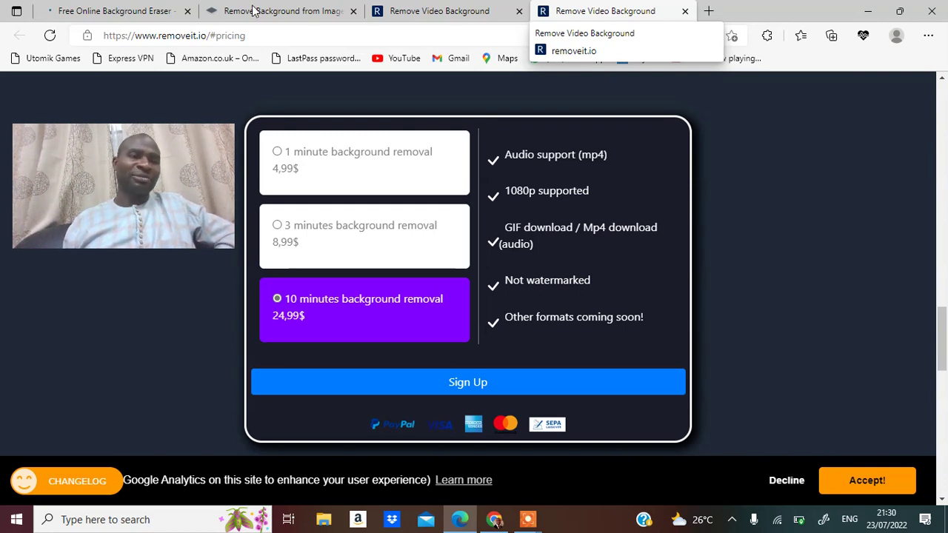
{"action": "left_click", "coordinate": [141, 15]}
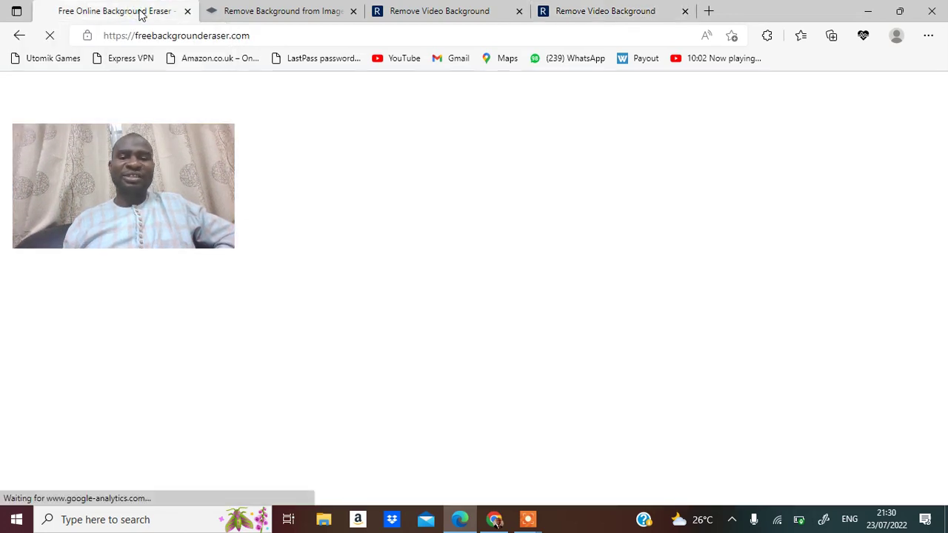
{"action": "left_click", "coordinate": [578, 21]}
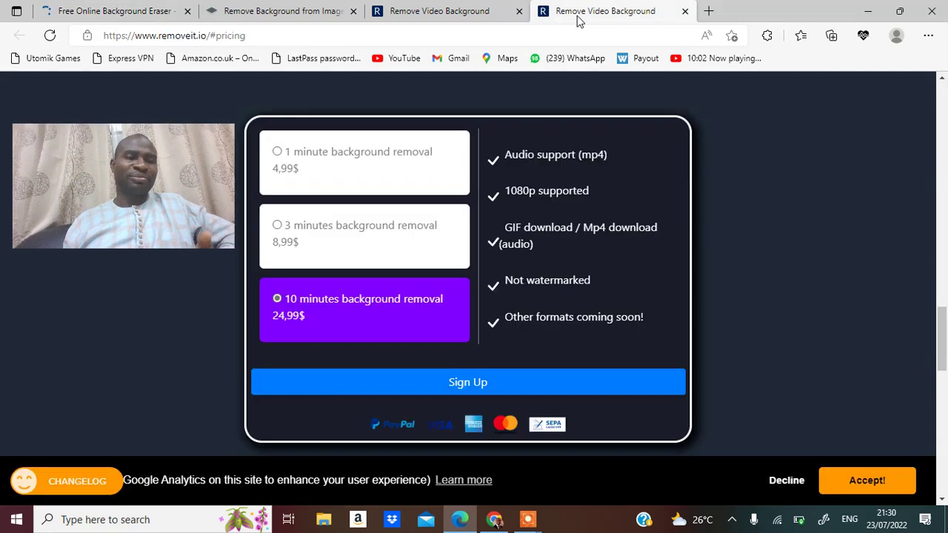
{"action": "left_click", "coordinate": [486, 20]}
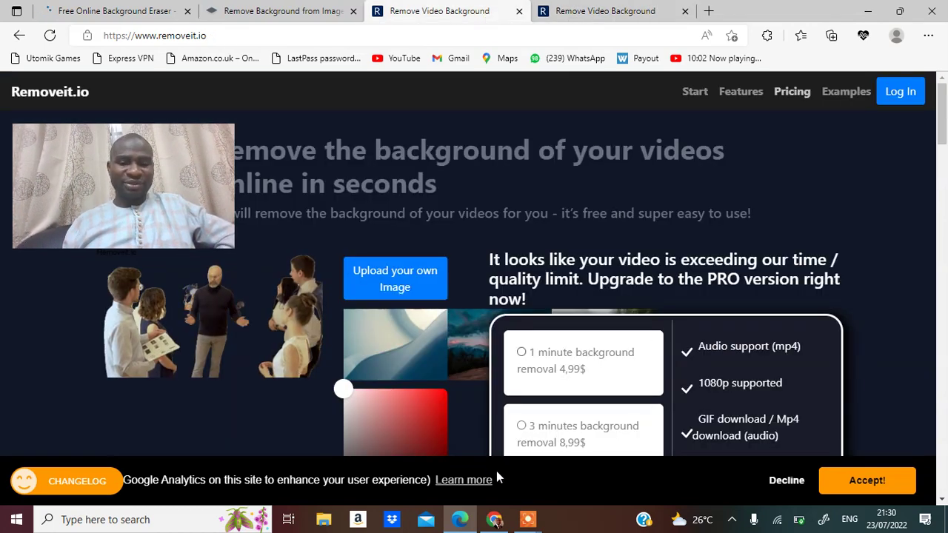
{"action": "mouse_move", "coordinate": [522, 517]}
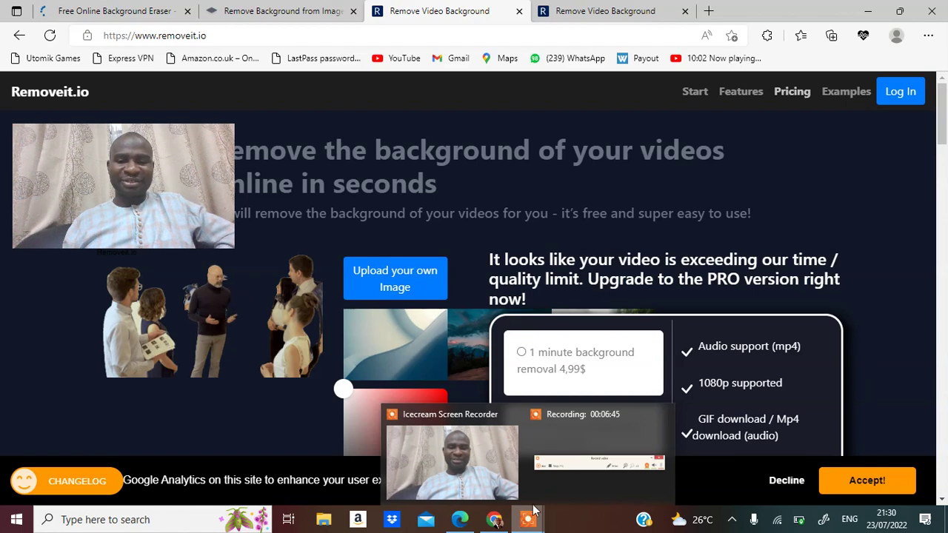
{"action": "left_click", "coordinate": [549, 489]}
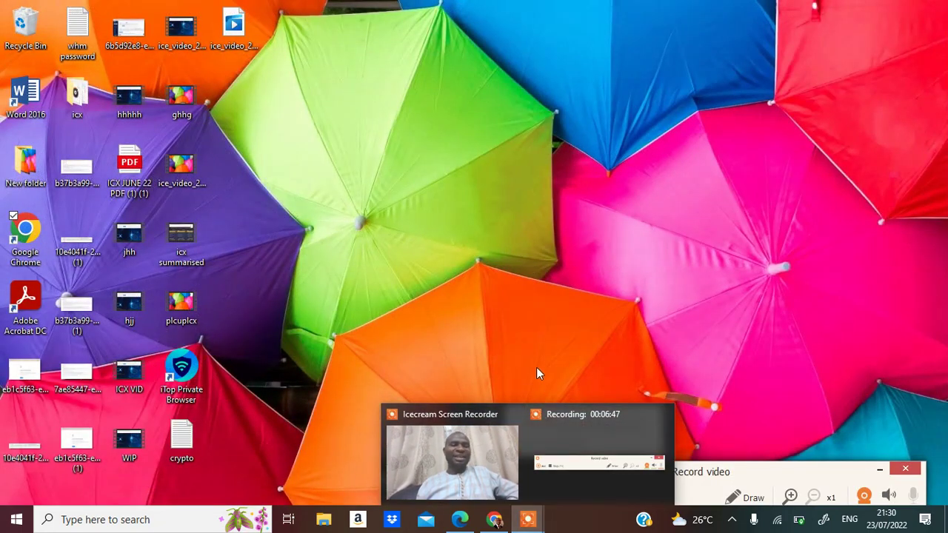